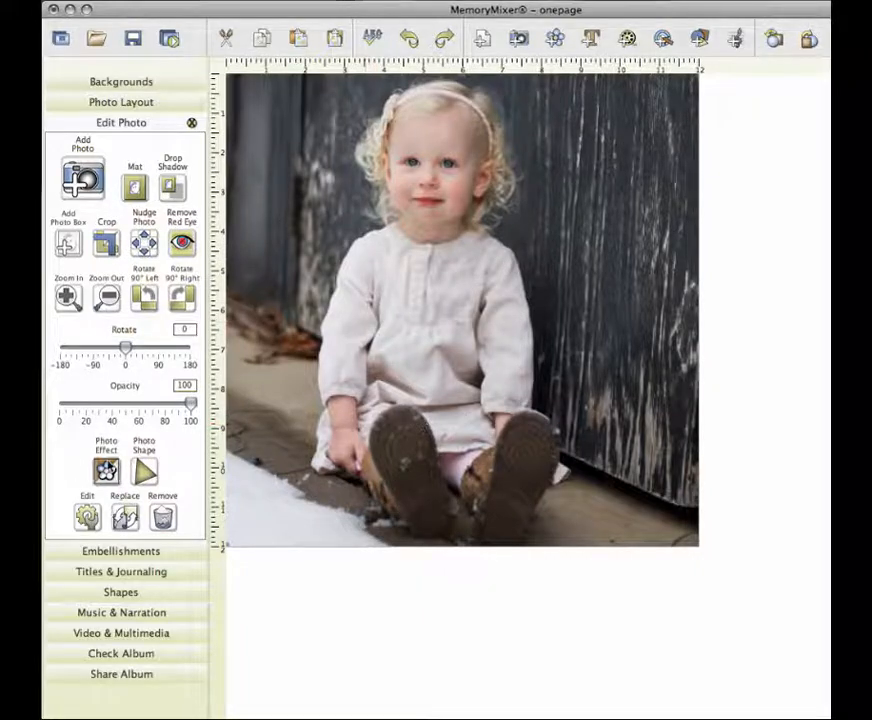
Step: Open the photo effects and preview Black & White, B & W - Warm, Sepia and Sepia - Cool on the photo
click(106, 470)
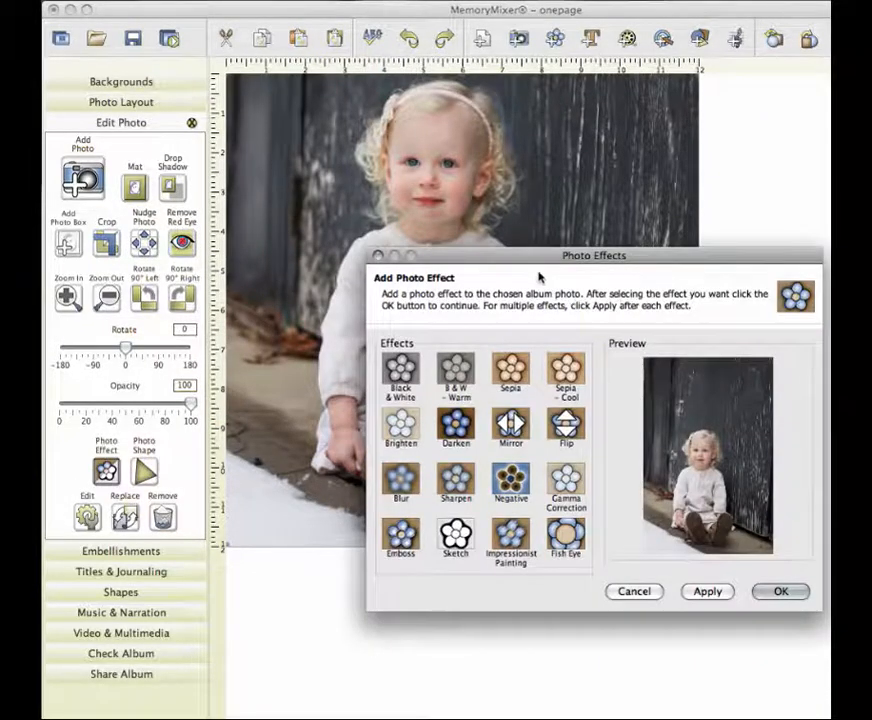
drag(530, 256, 418, 322)
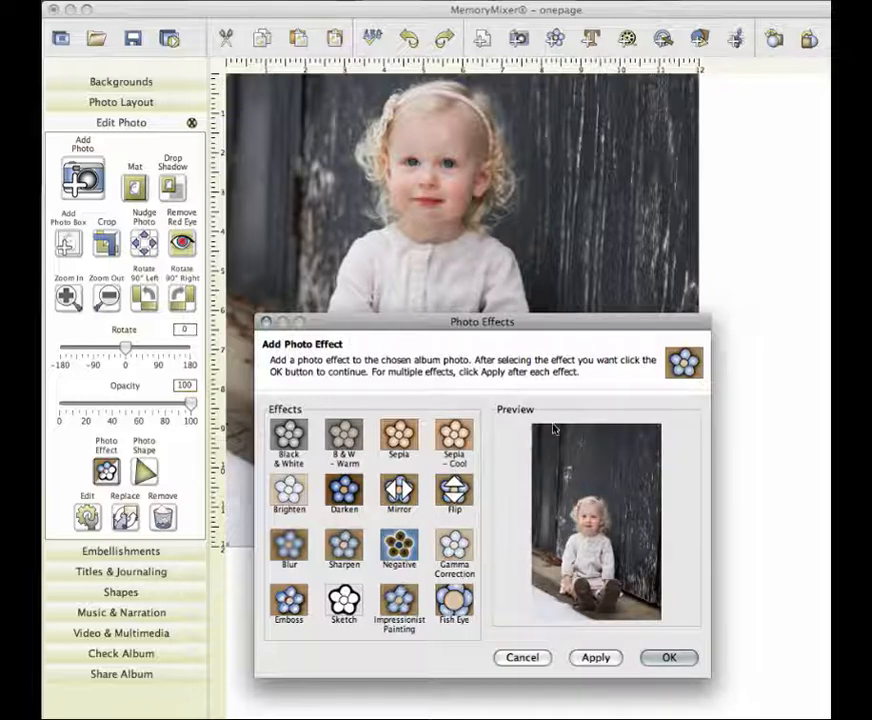
click(288, 435)
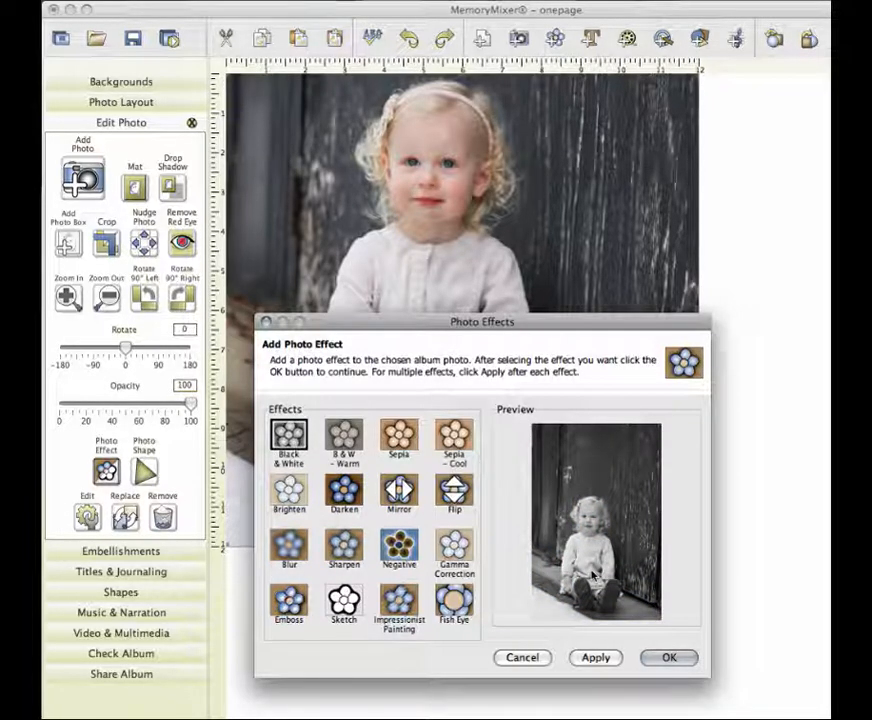
click(345, 441)
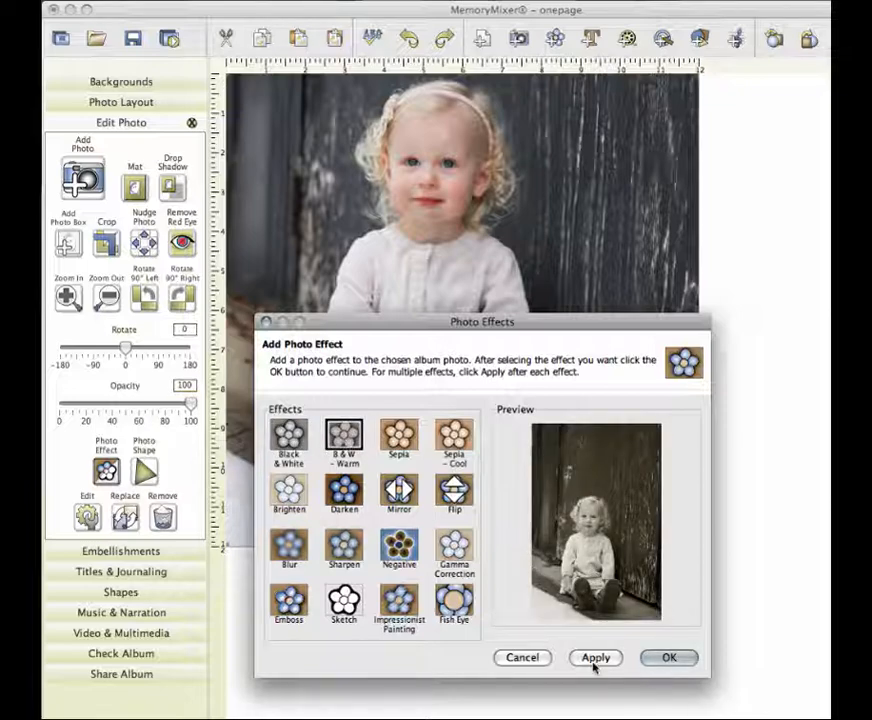
click(399, 436)
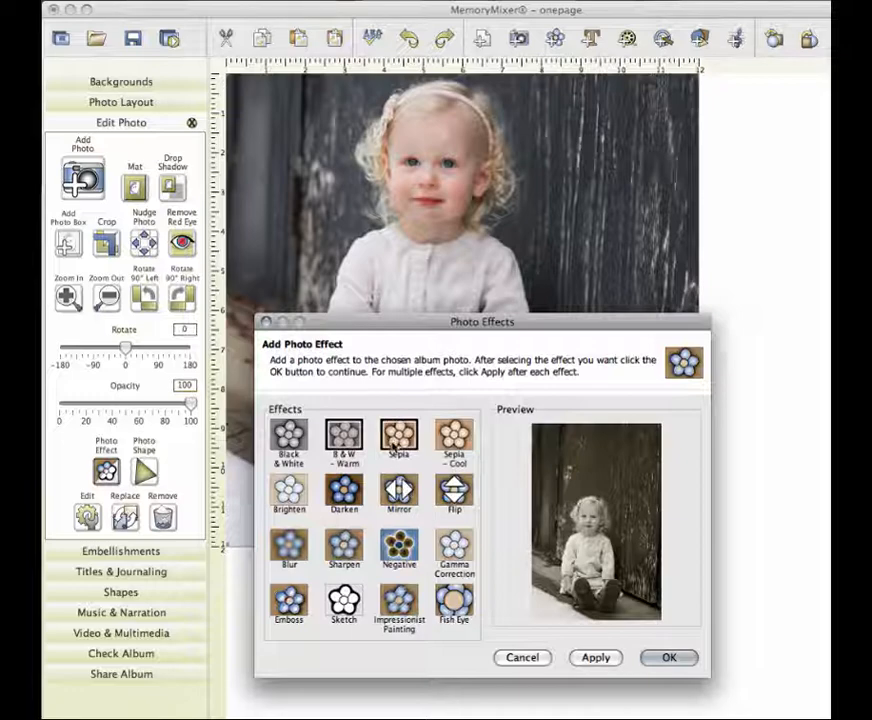
click(459, 438)
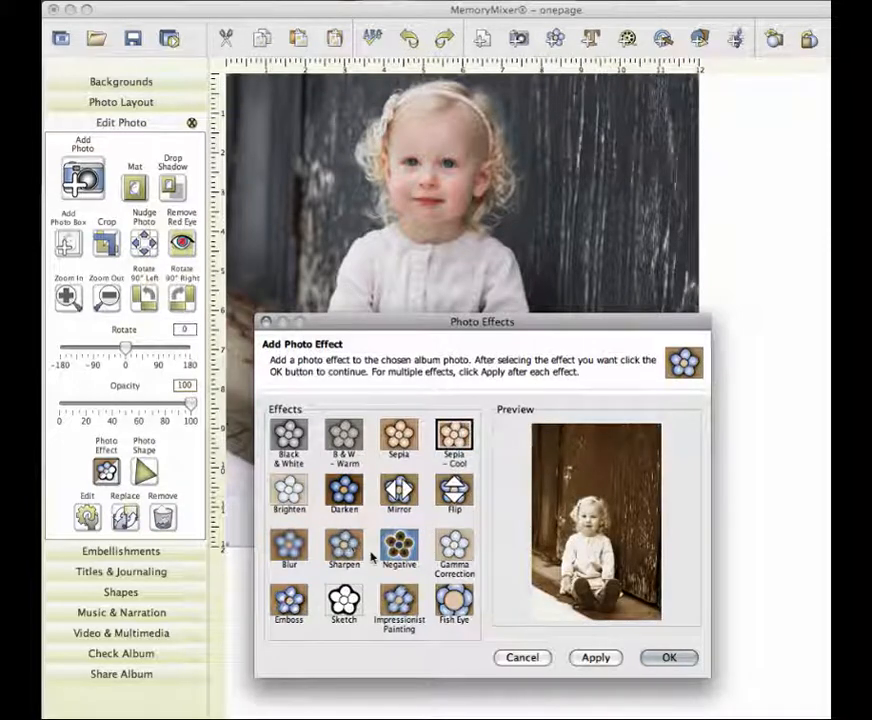
Step: Apply the Black & White effect to the photo, followed by the Darken effect
click(288, 435)
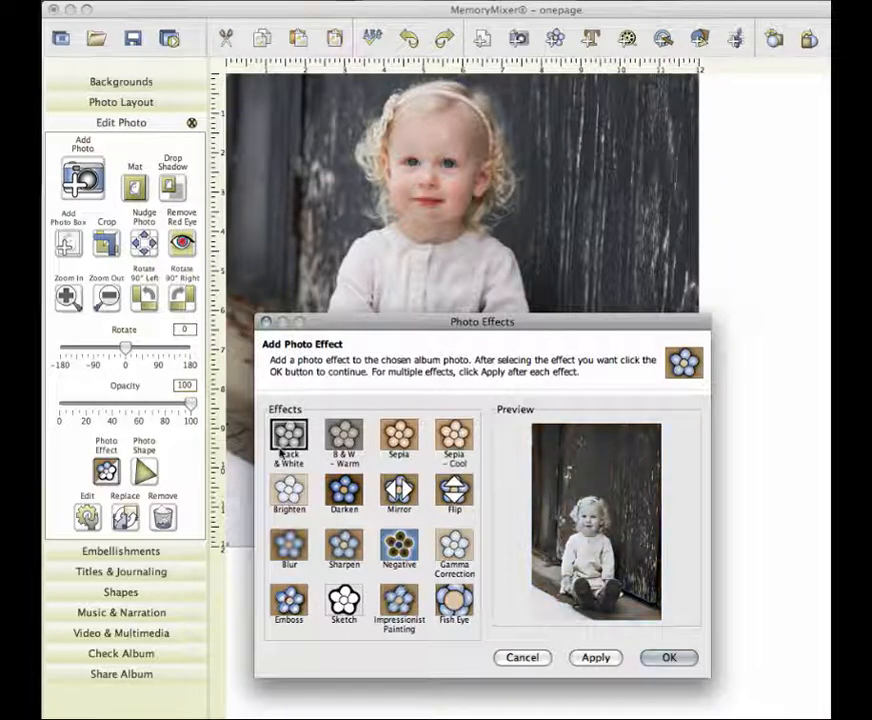
click(614, 657)
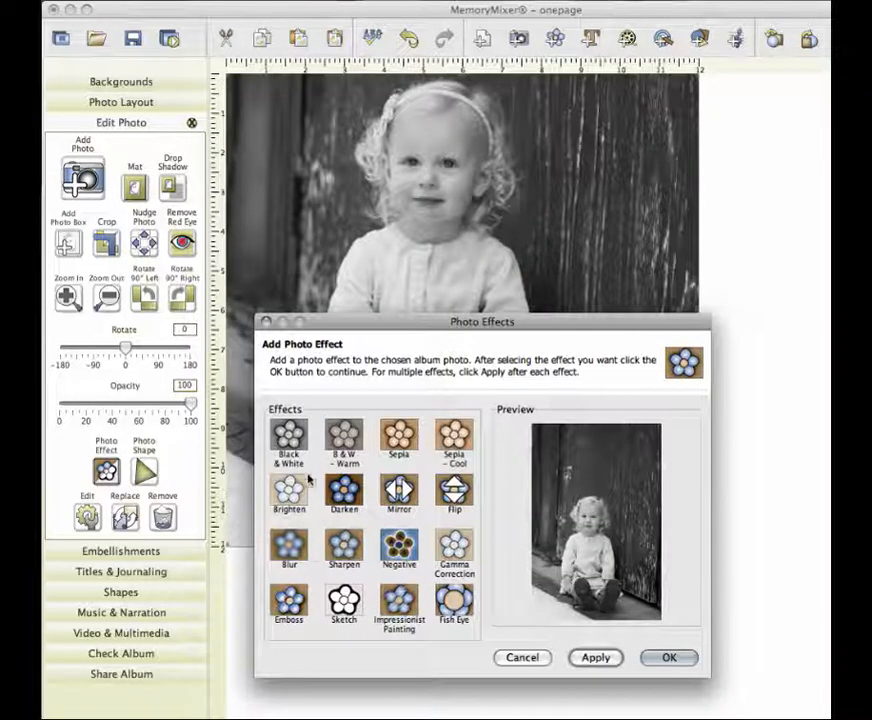
click(336, 492)
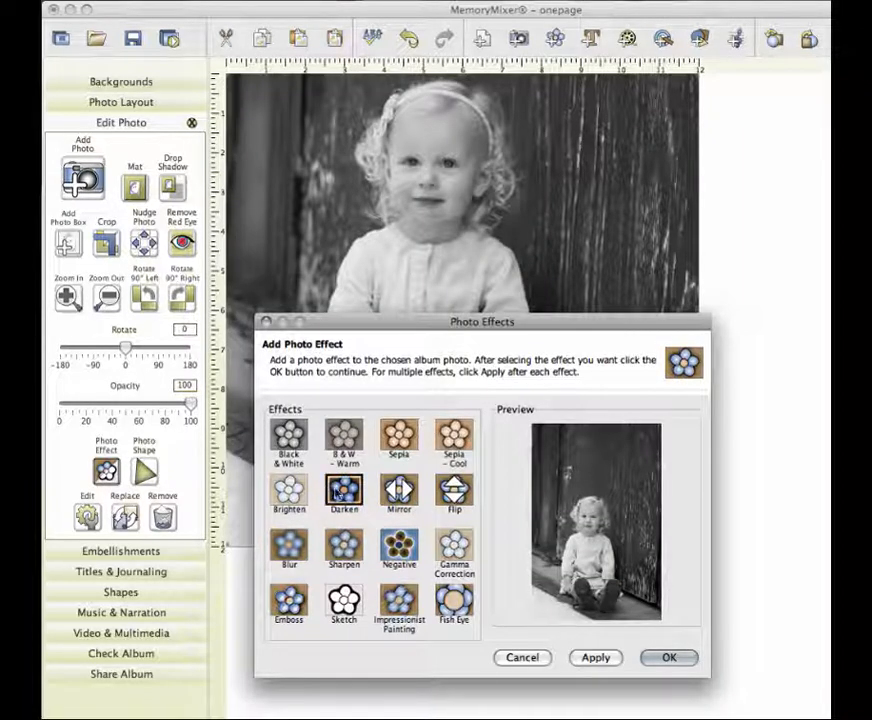
click(595, 659)
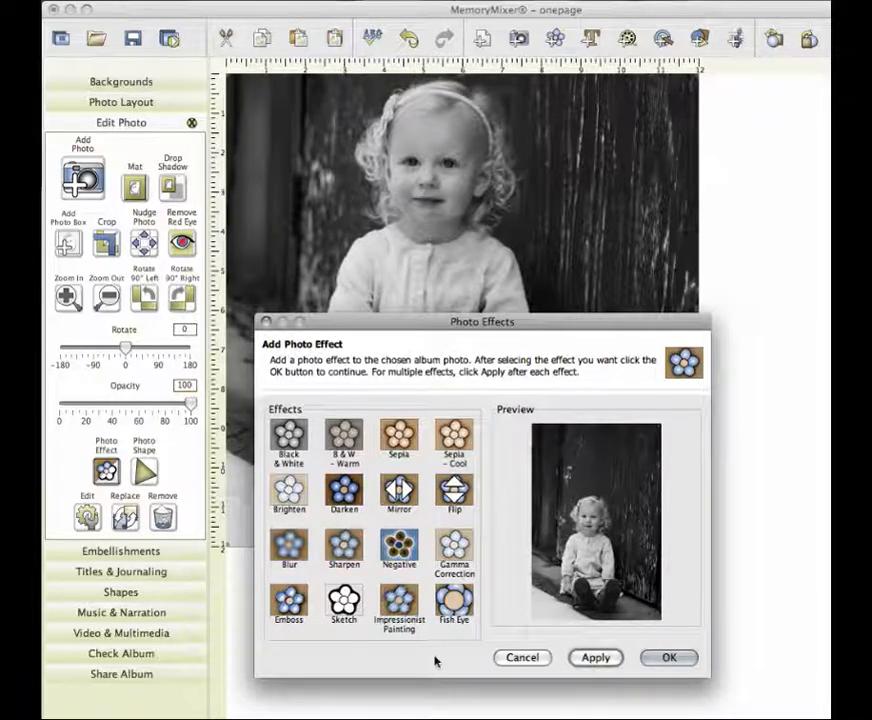
Step: Preview the Mirror effect, apply Blur twice to the photo instead, and accept the effects
click(397, 491)
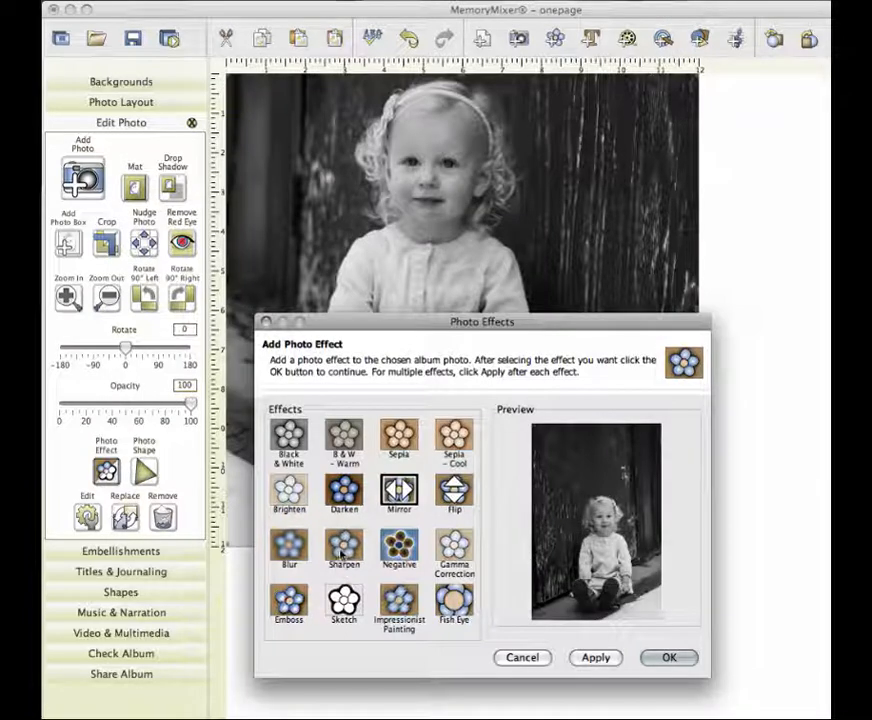
click(299, 551)
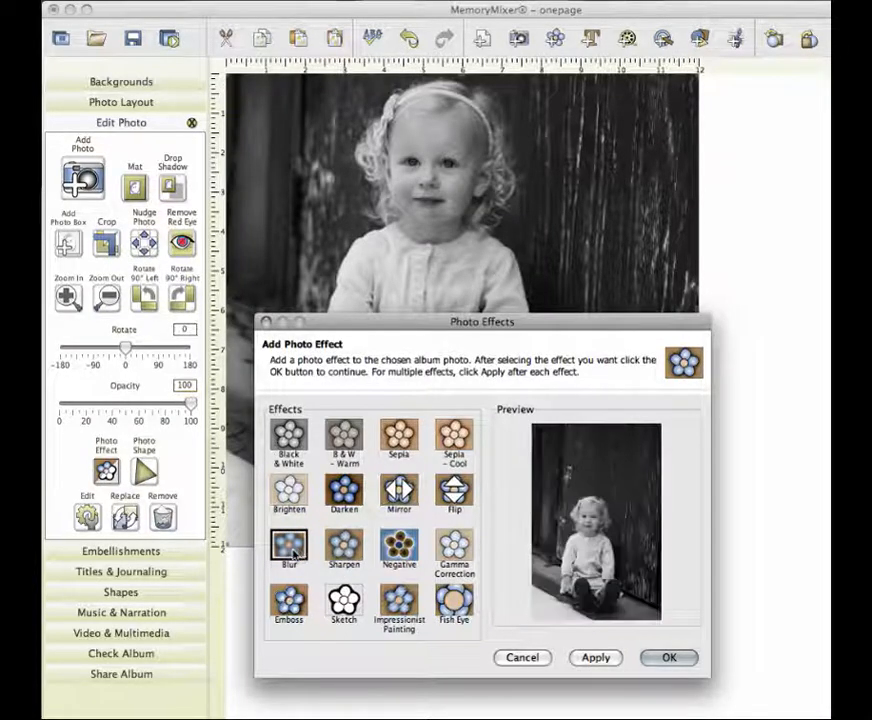
click(600, 658)
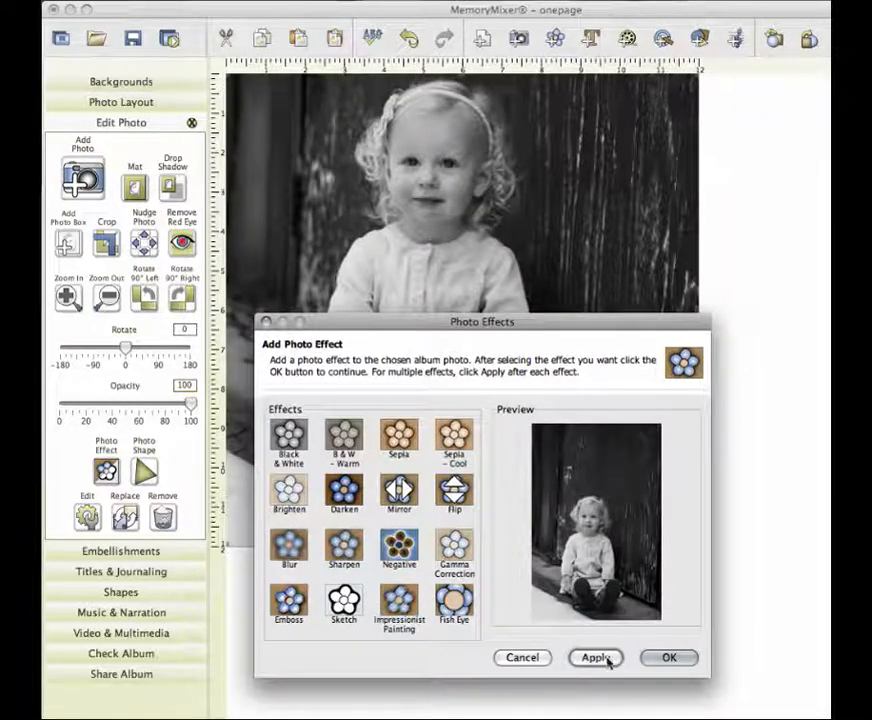
click(289, 545)
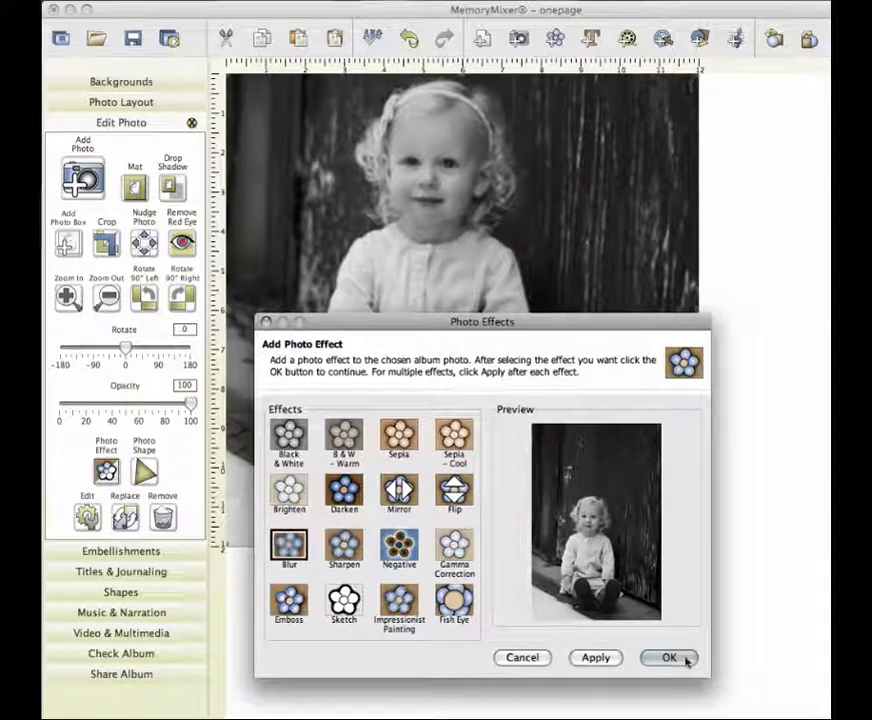
click(580, 659)
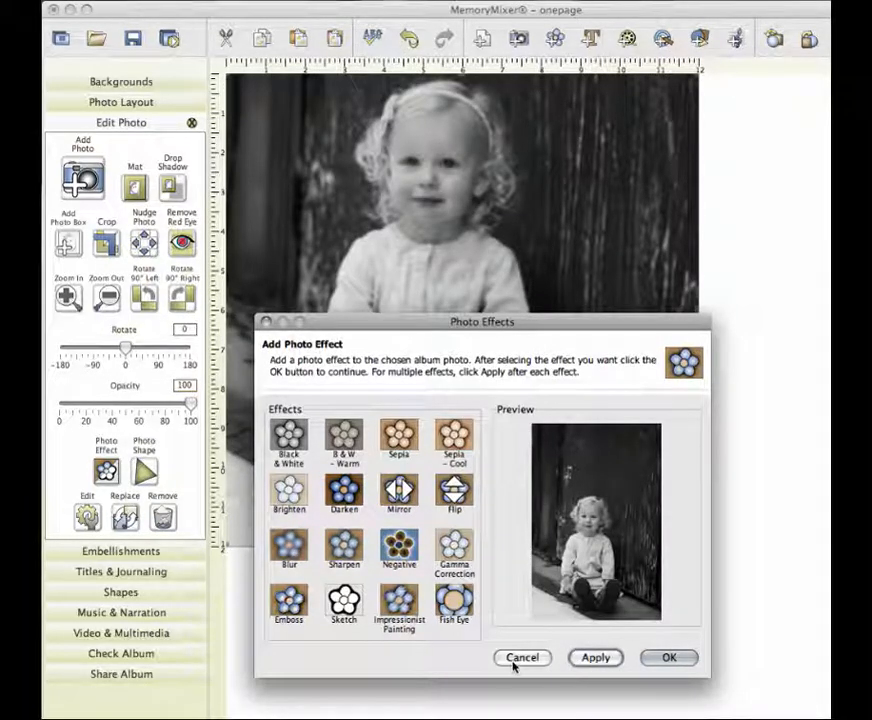
click(667, 658)
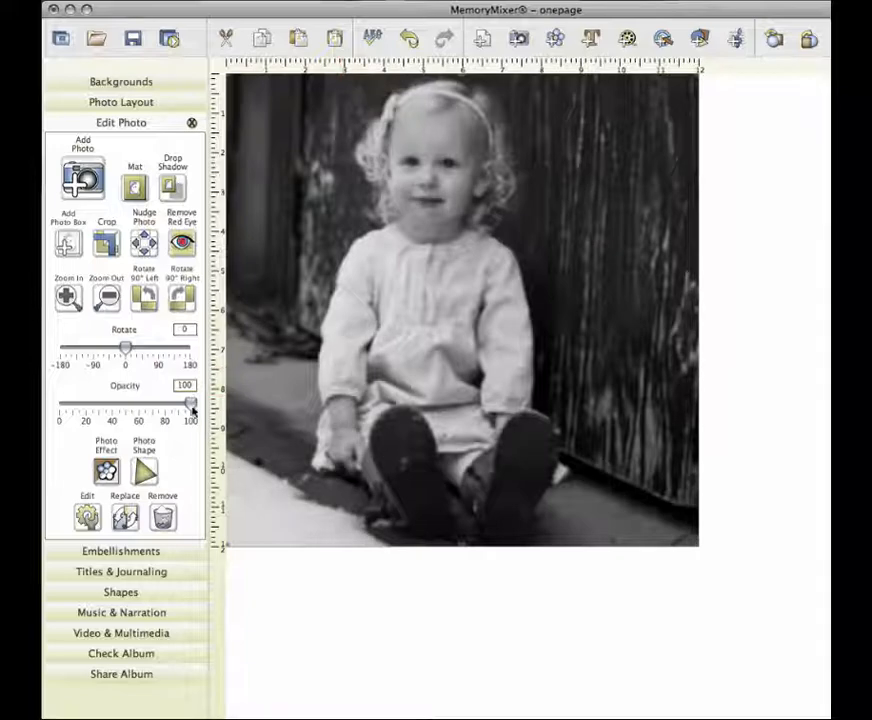
Step: Try photo opacities of 64, 60 and 34, and return the opacity to 100
drag(190, 405, 145, 413)
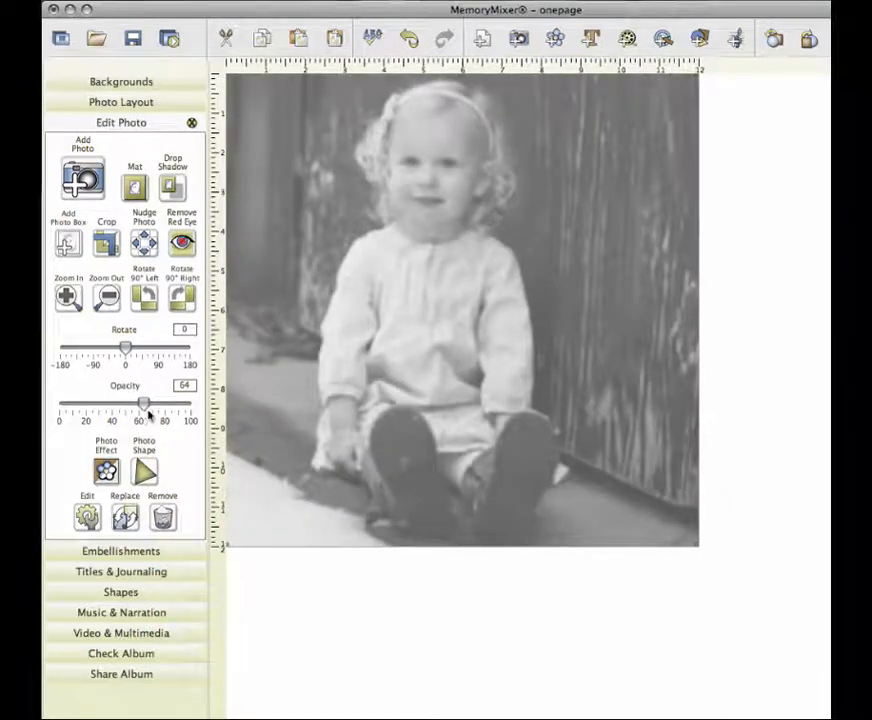
click(726, 467)
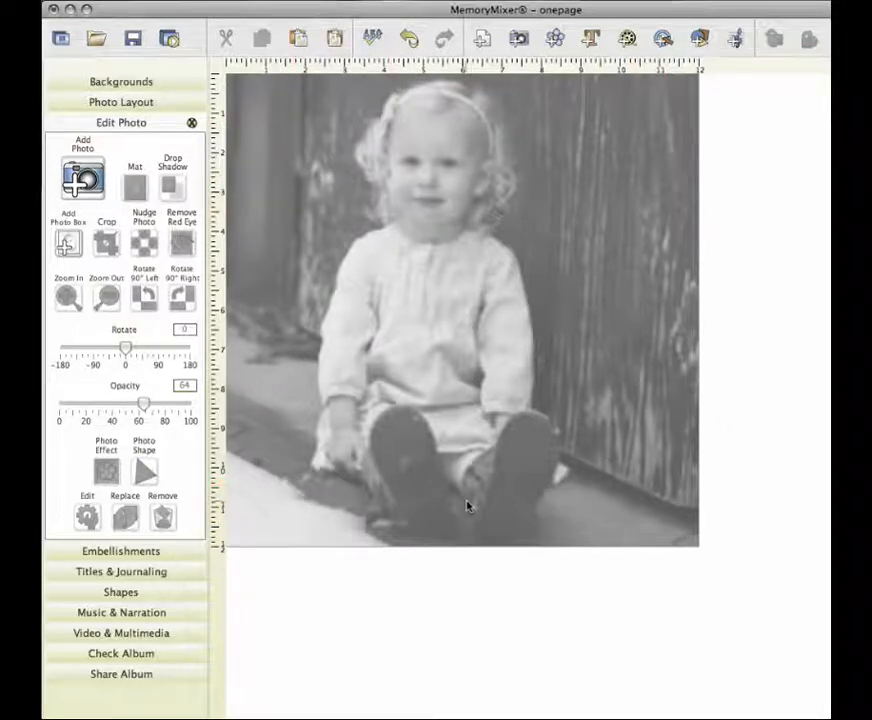
click(470, 410)
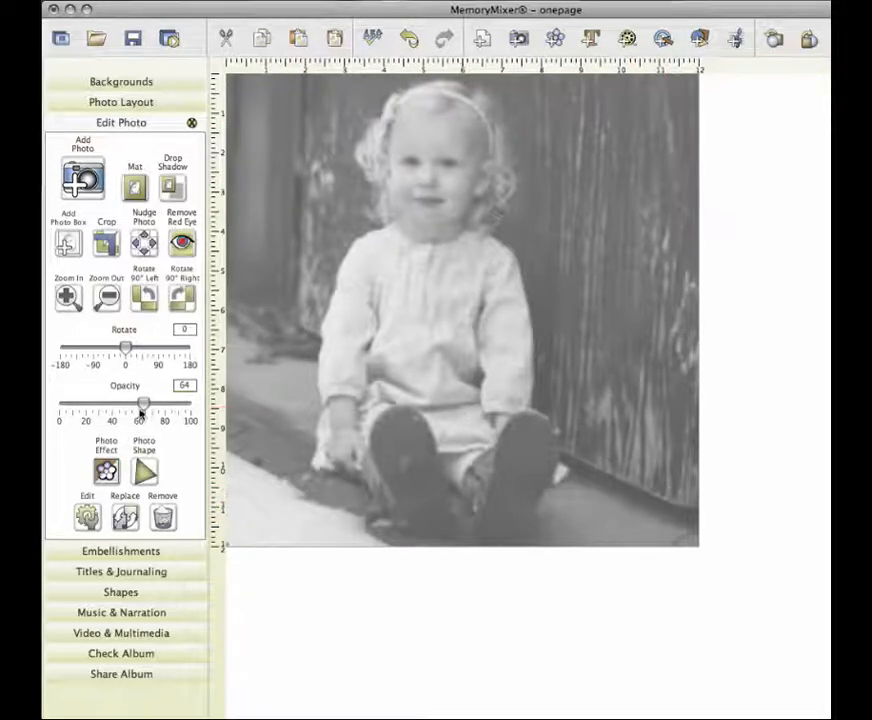
drag(143, 405, 139, 405)
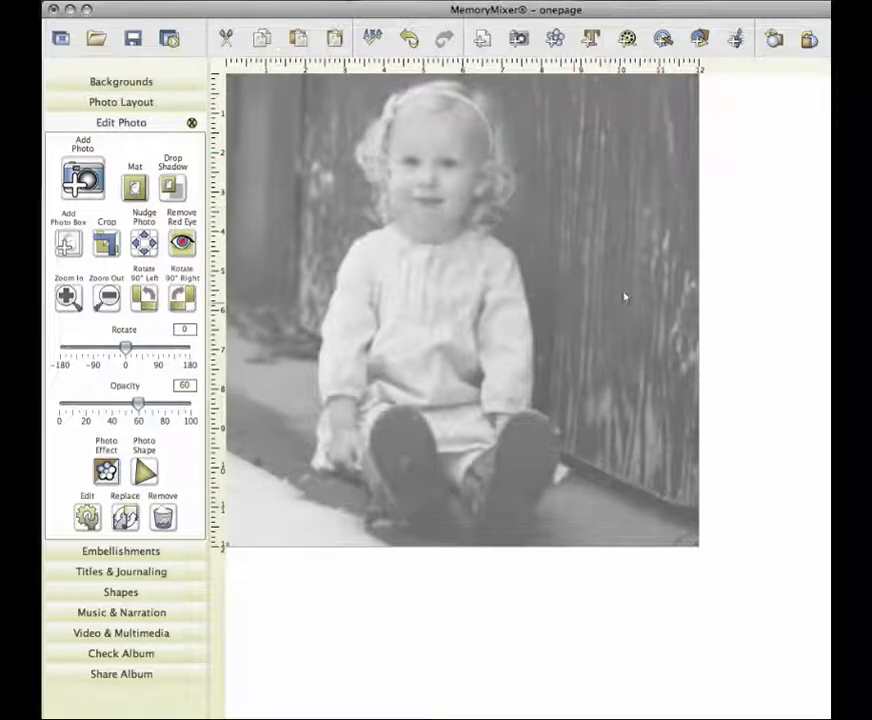
click(105, 406)
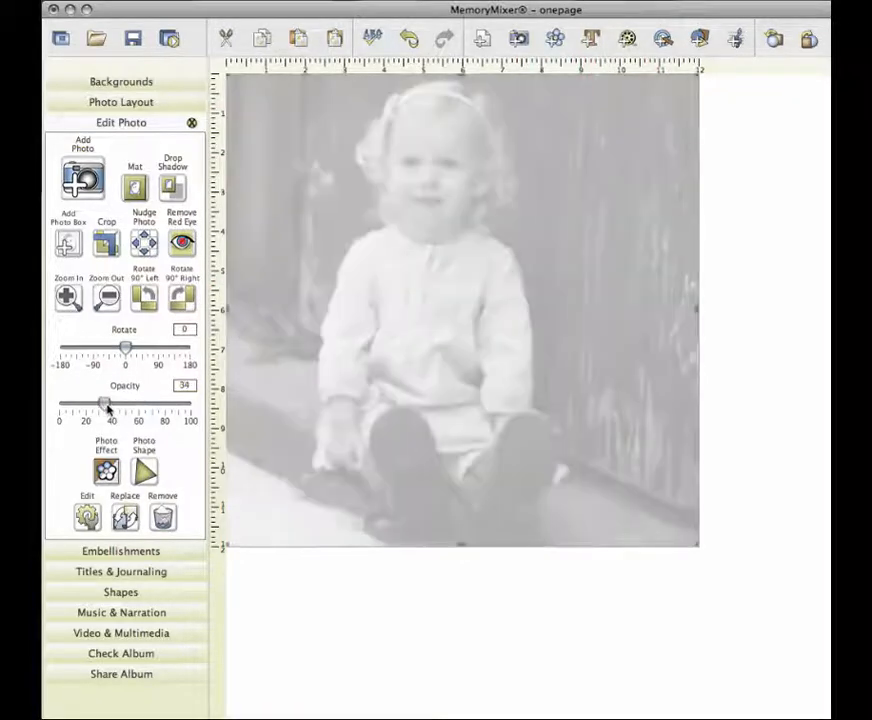
drag(105, 406, 198, 412)
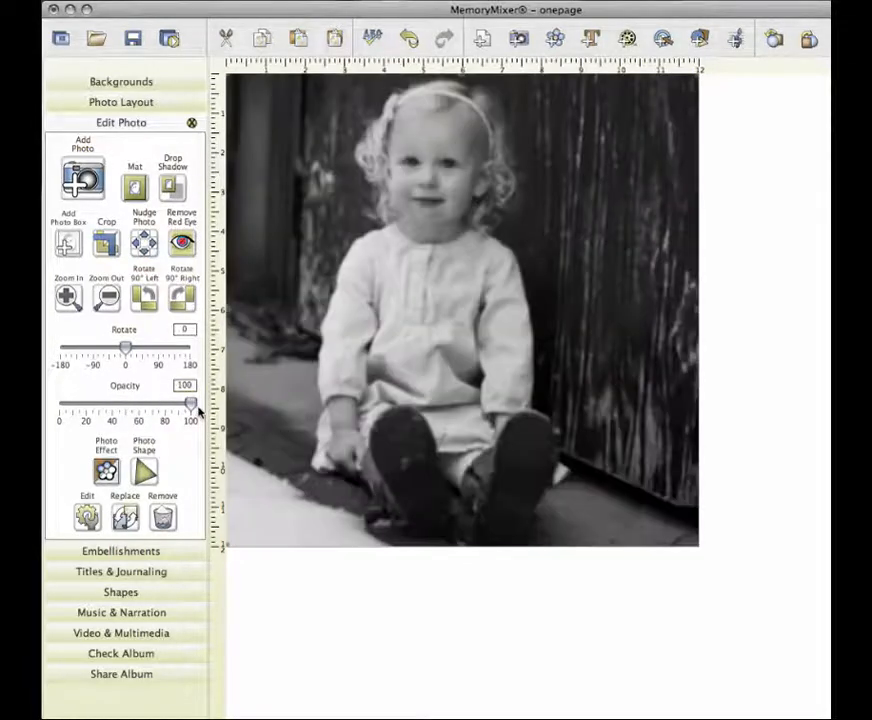
Step: Undo the opacity changes and the Blur effects on the photo
click(166, 0)
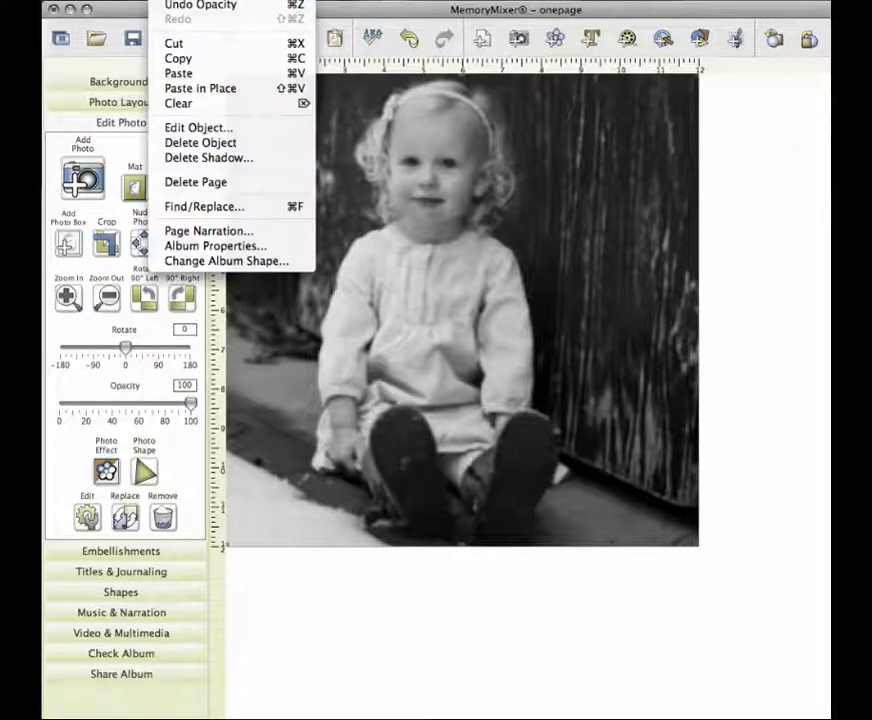
click(176, 8)
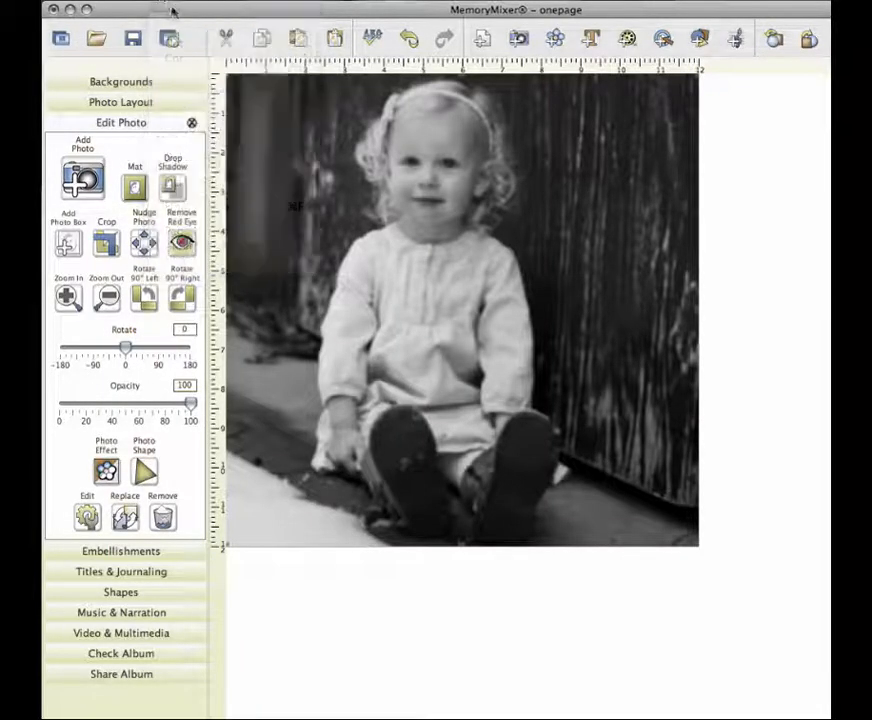
click(167, 2)
click(165, 6)
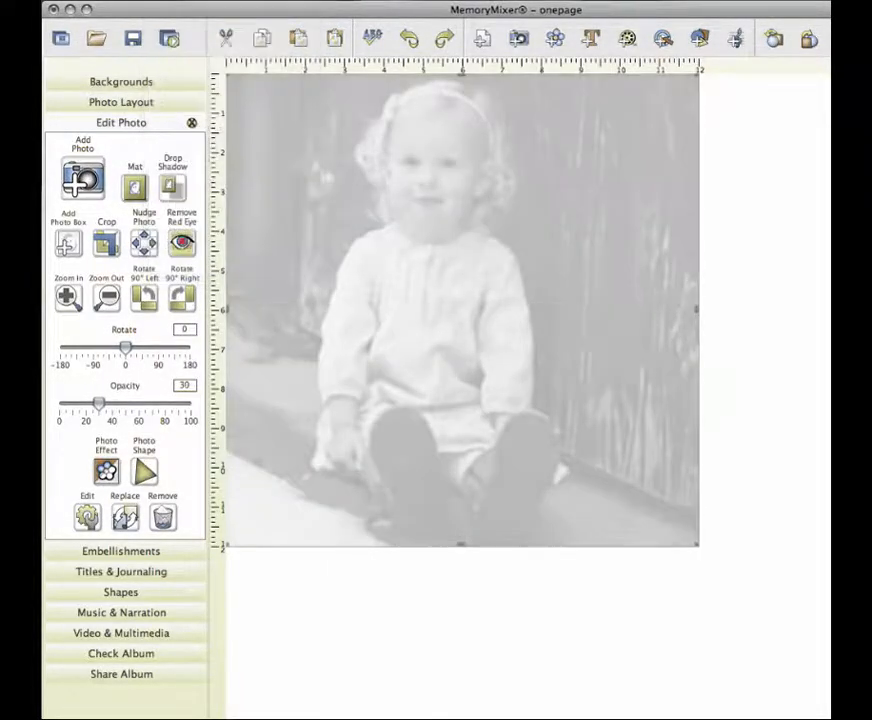
click(167, 1)
click(170, 4)
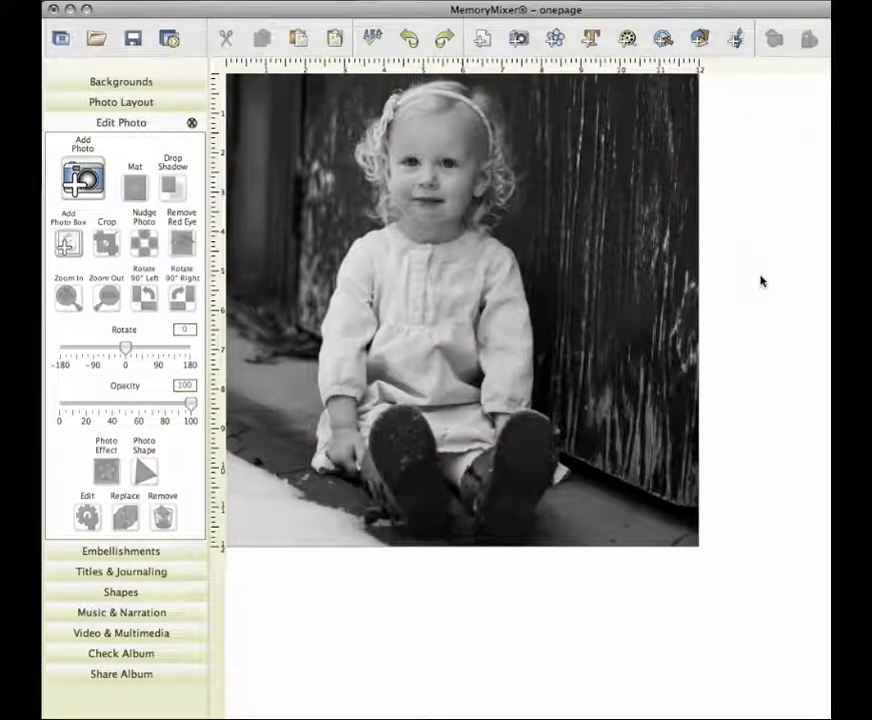
Step: Select the photo on the page and lower its opacity to 53
click(372, 352)
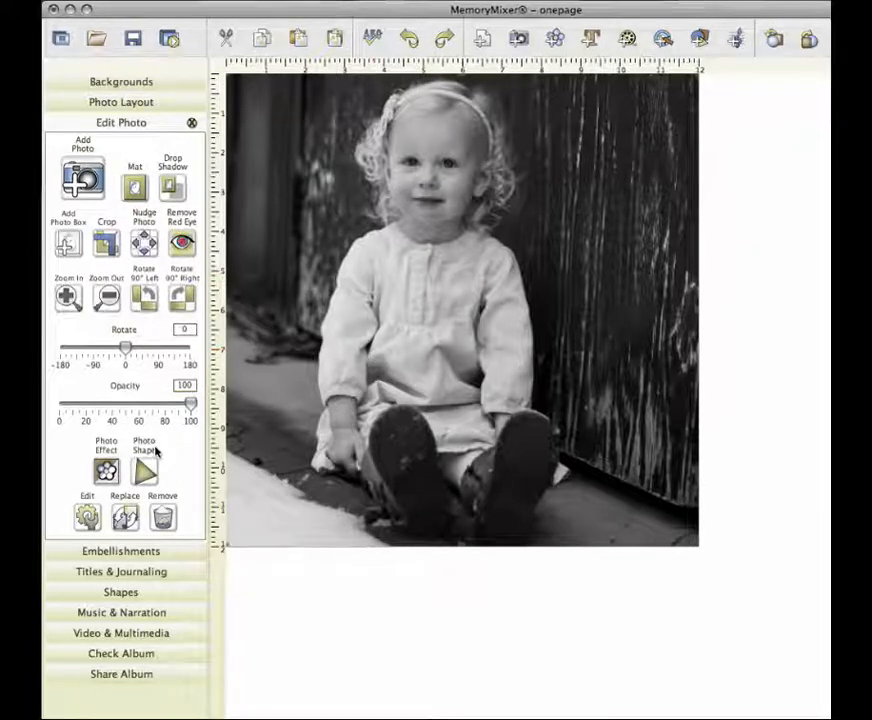
click(140, 404)
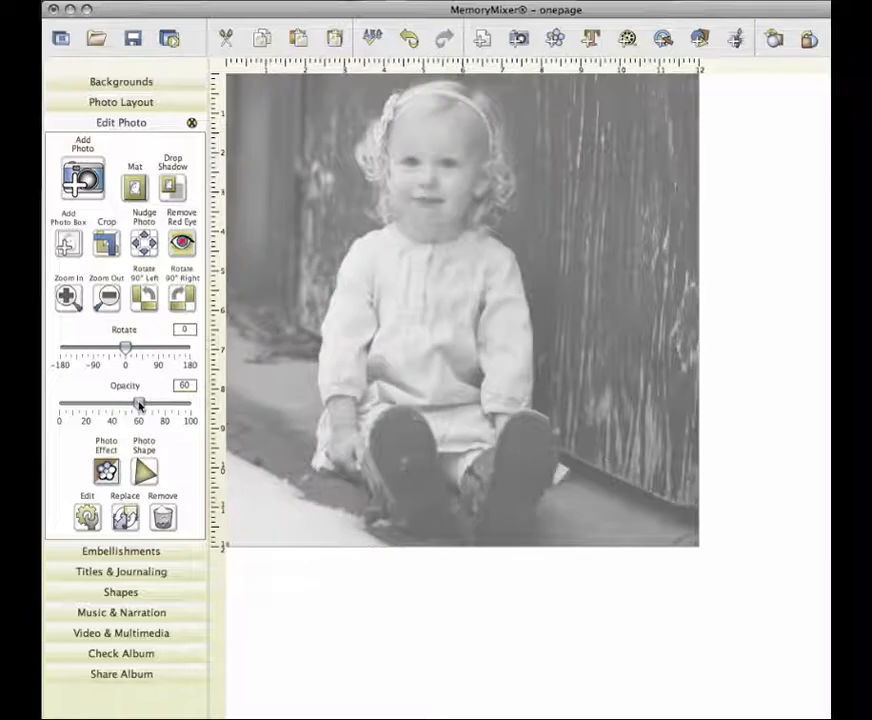
drag(140, 404, 130, 404)
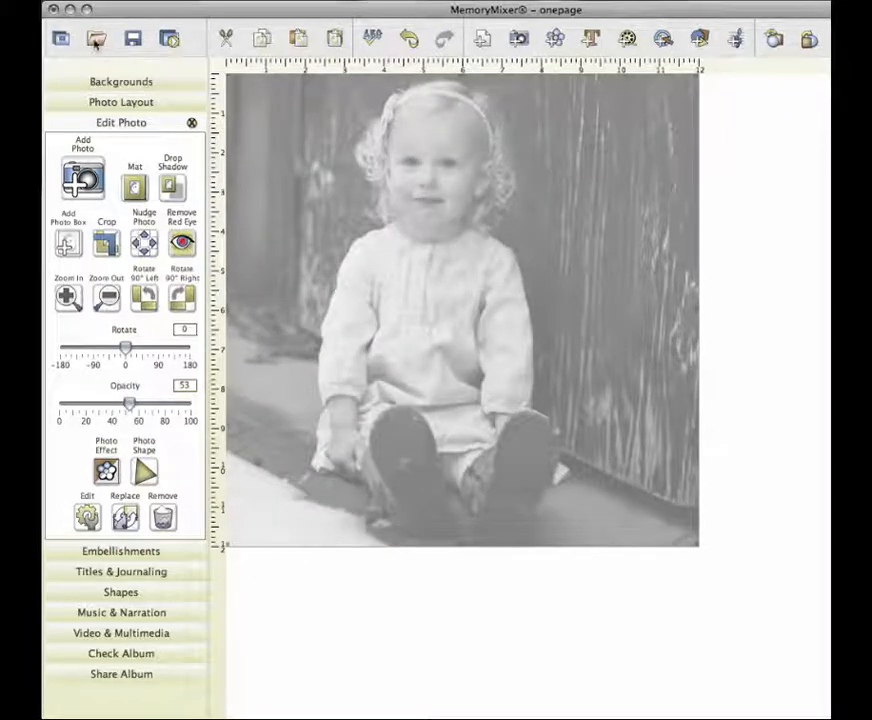
Step: Set the page background behind the translucent photo to a light salmon-pink swatch colour
click(96, 81)
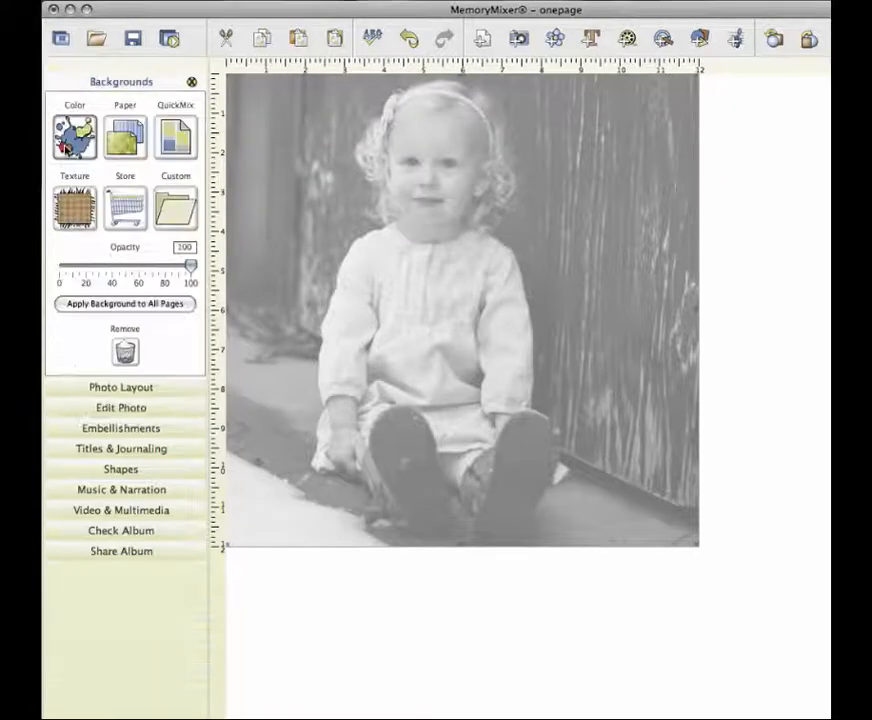
click(68, 149)
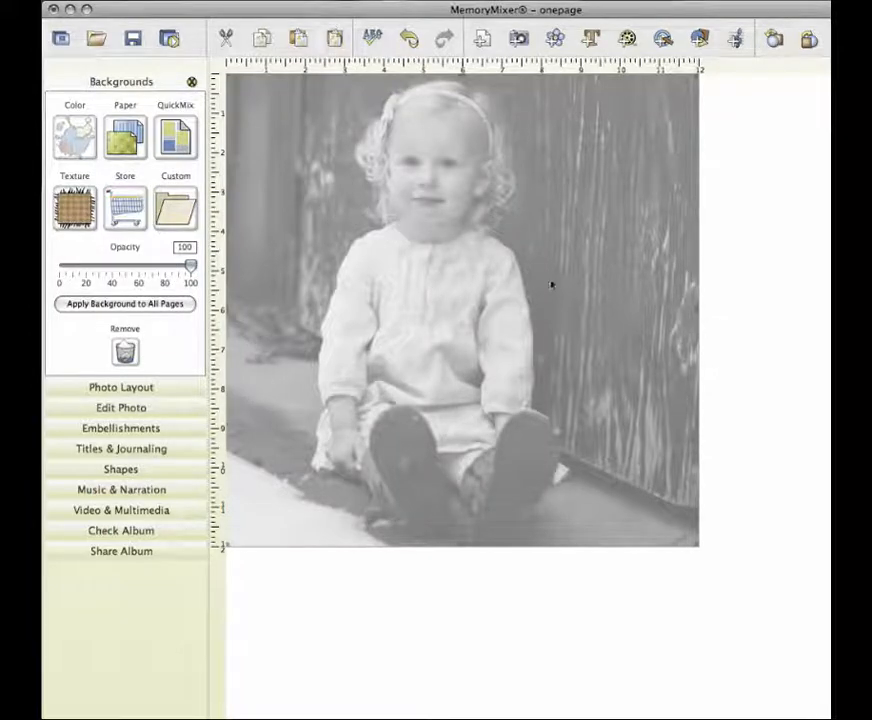
click(75, 135)
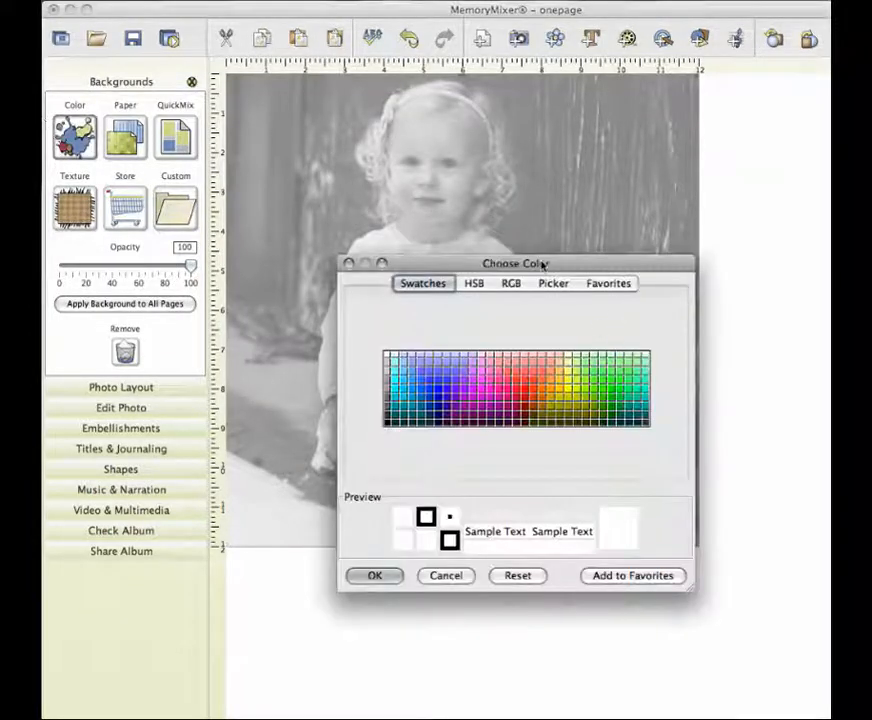
drag(541, 263, 533, 233)
click(523, 340)
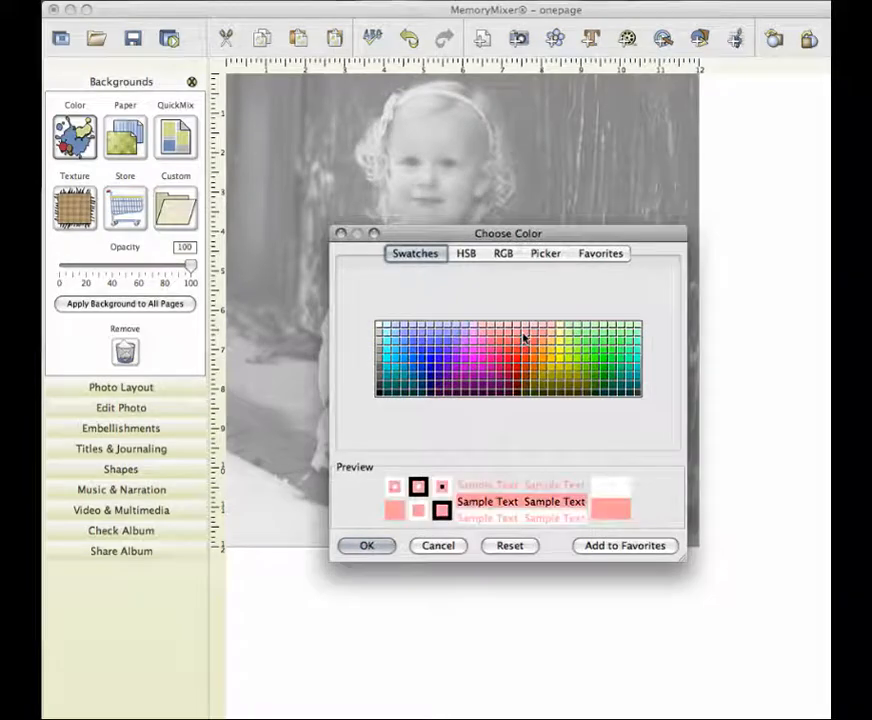
click(352, 545)
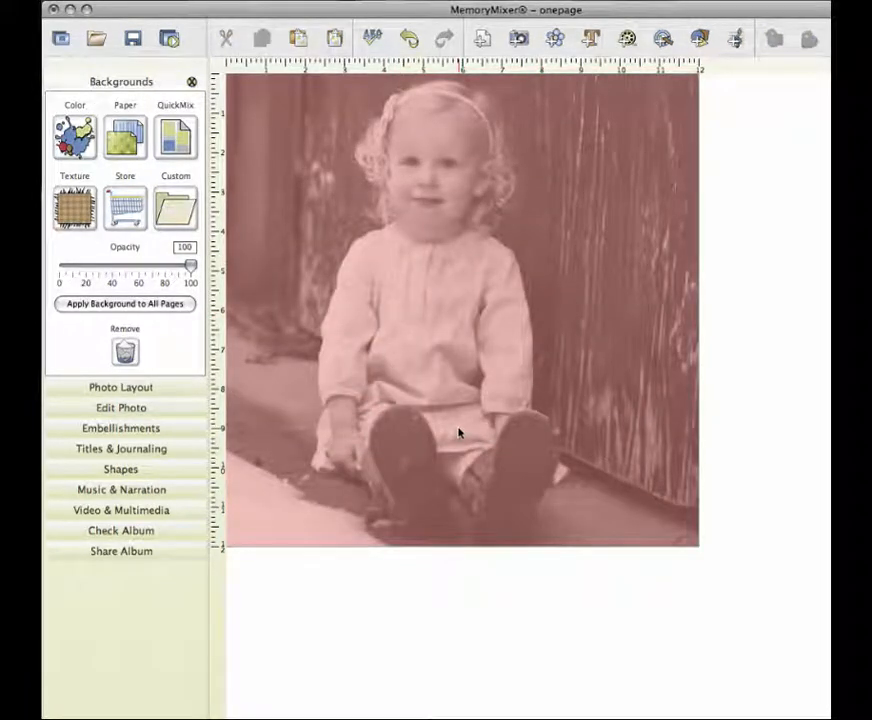
Step: Set the opacity of the full-page photo to 68 over the salmon-pink background
click(137, 412)
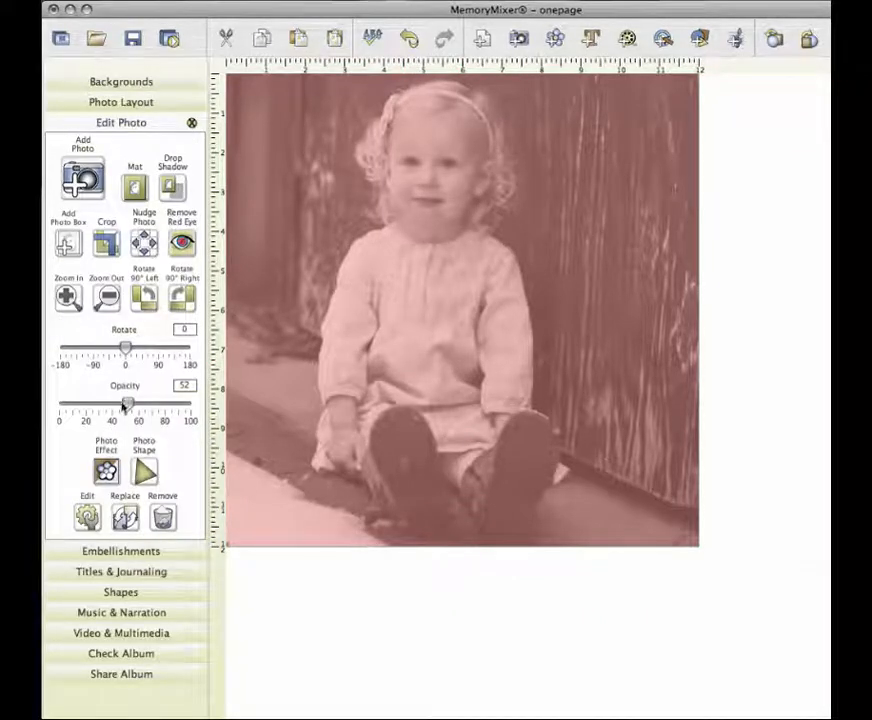
drag(125, 408, 162, 412)
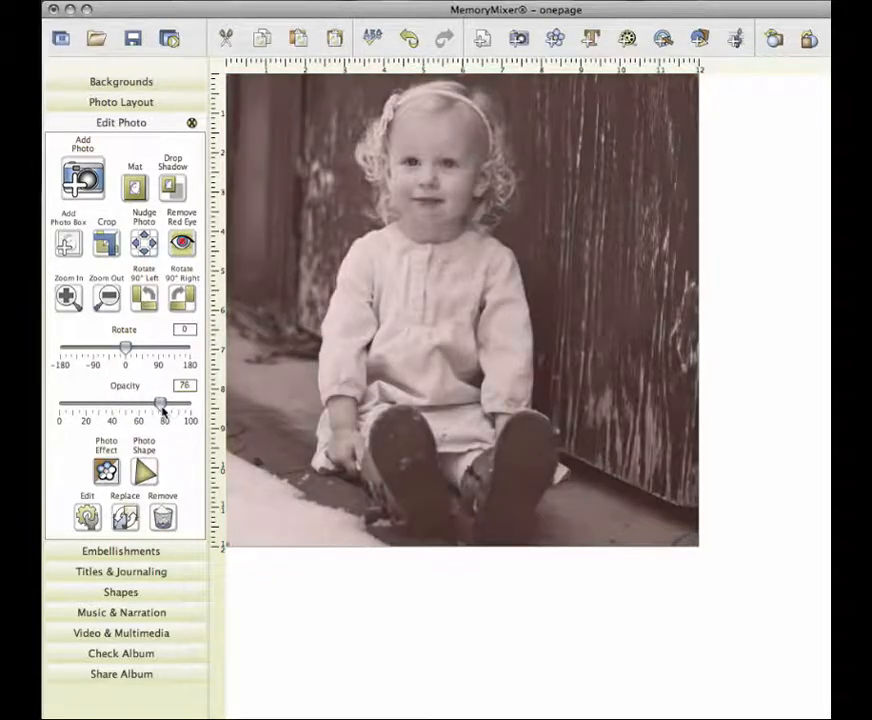
Step: Change the page background behind the photo to a light aqua swatch colour, keeping the background opacity at 100
click(108, 82)
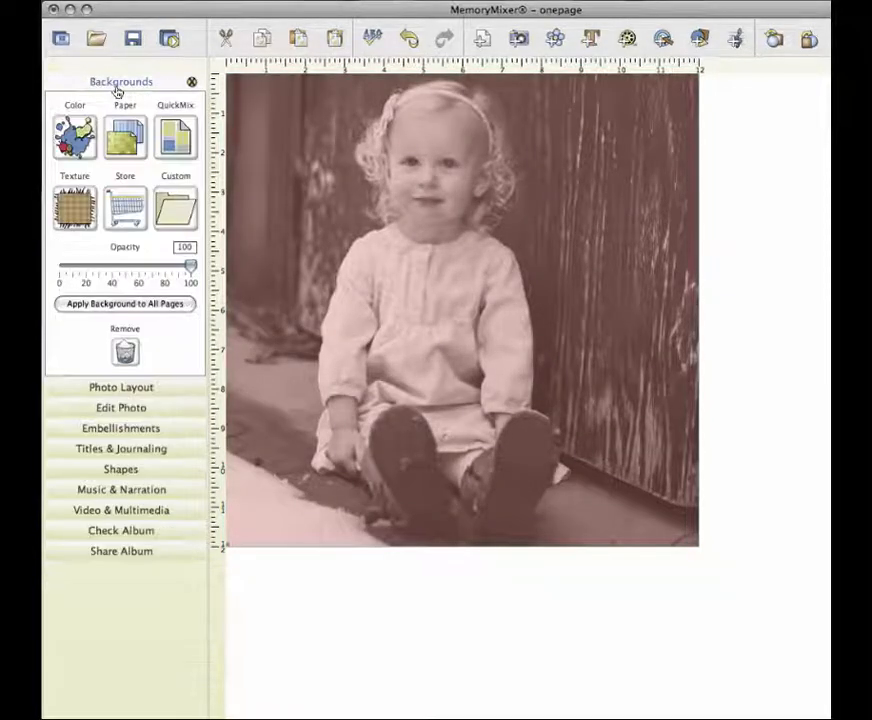
click(75, 137)
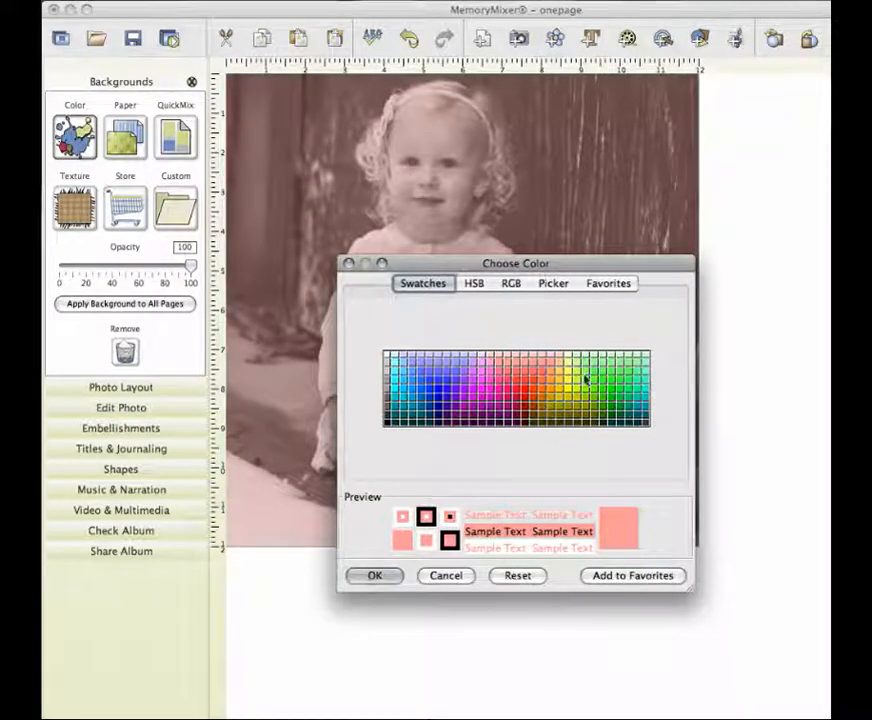
click(397, 370)
click(375, 578)
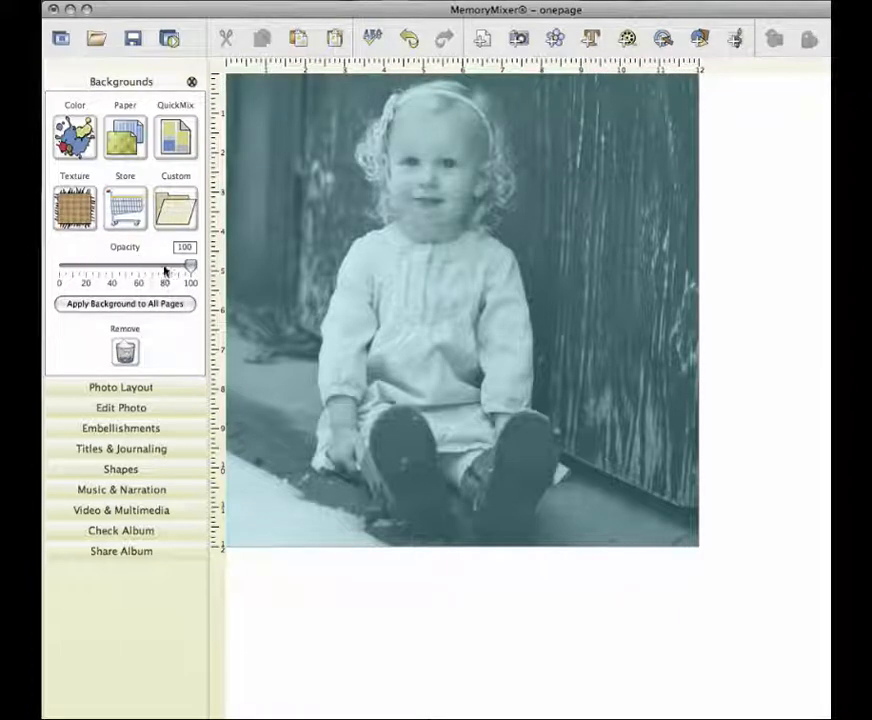
drag(166, 268, 206, 281)
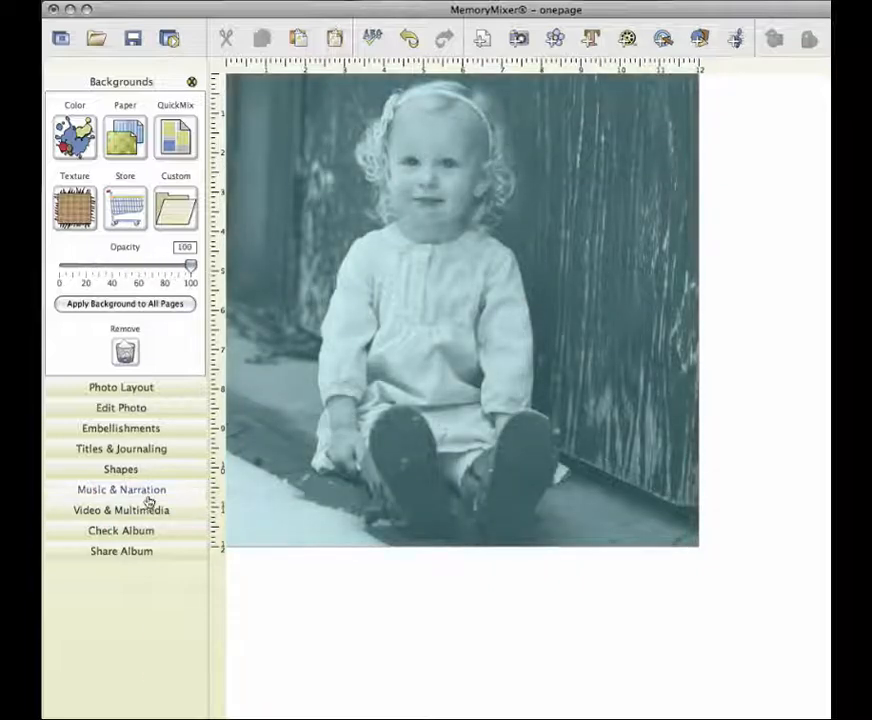
Step: Raise the photo's opacity to 100
click(132, 409)
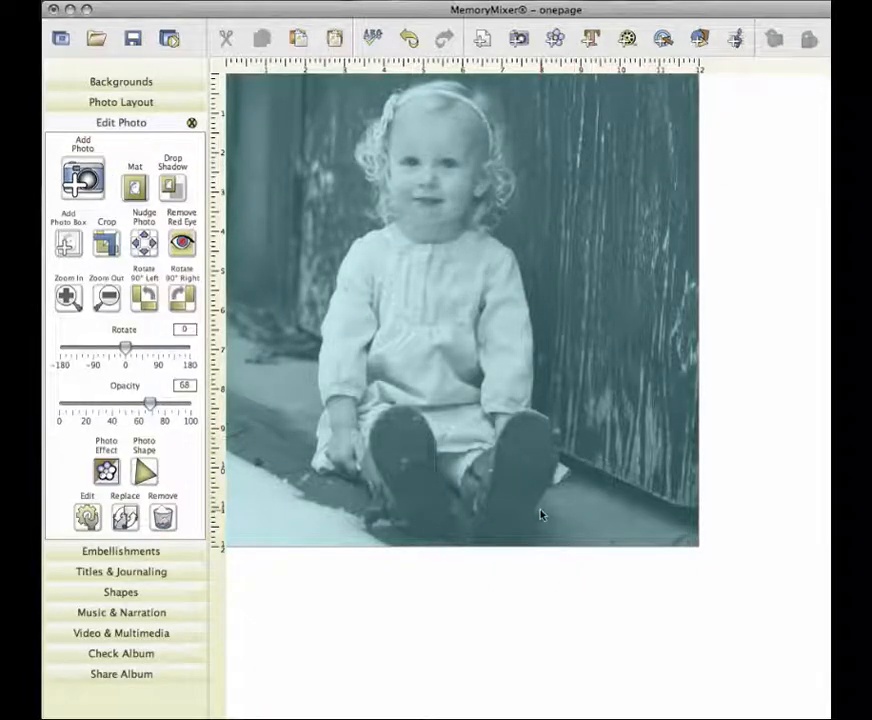
drag(150, 402, 191, 404)
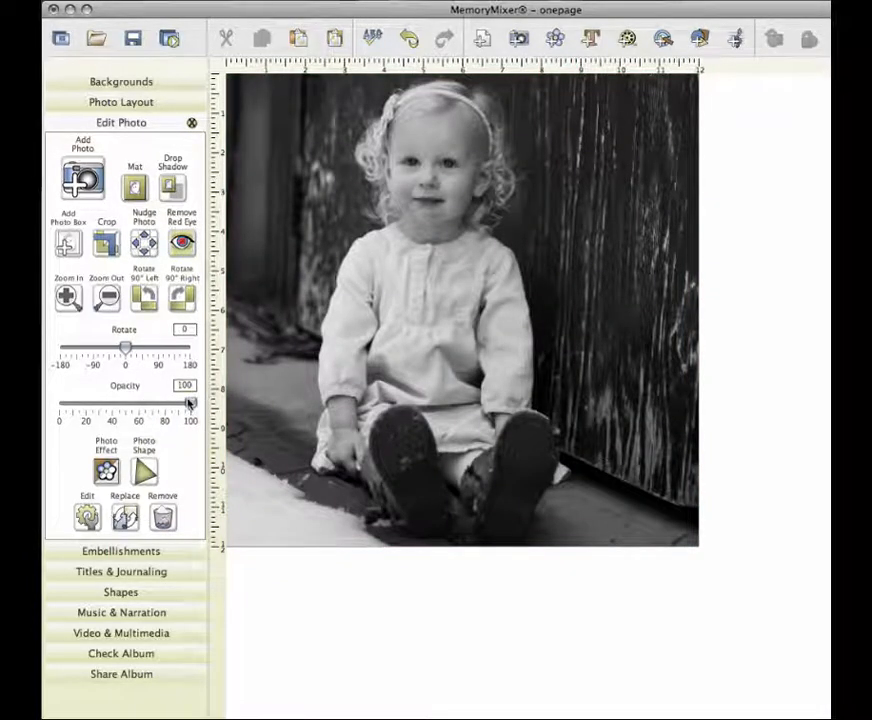
mouse_move(189, 403)
mouse_down()
mouse_move(138, 405)
mouse_move(191, 404)
mouse_up()
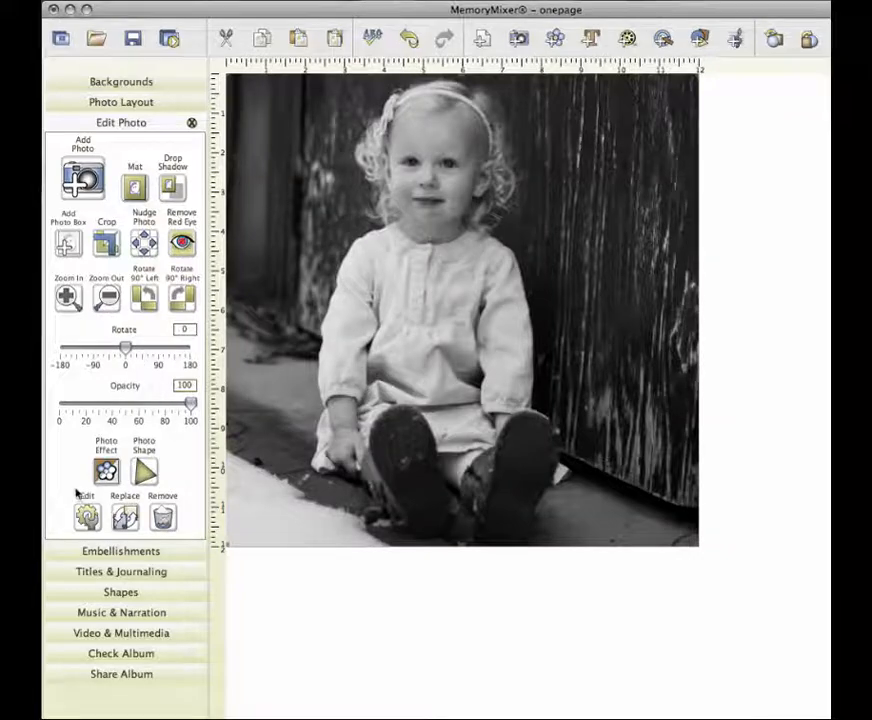
Step: Apply the Sepia - Cool effect to the photo and lower its opacity to 64
click(106, 471)
click(566, 372)
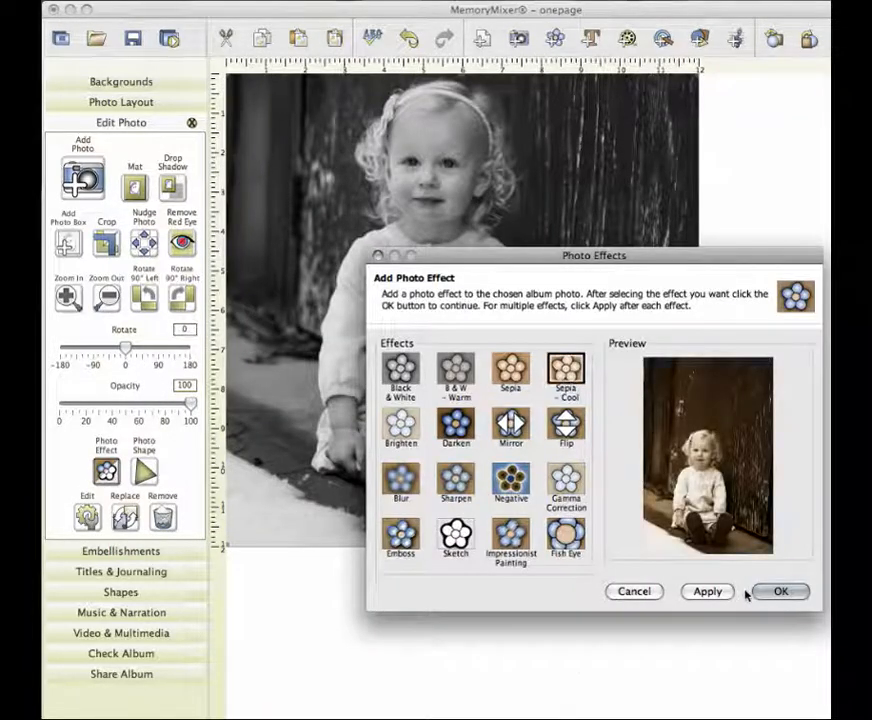
click(760, 591)
drag(190, 403, 144, 407)
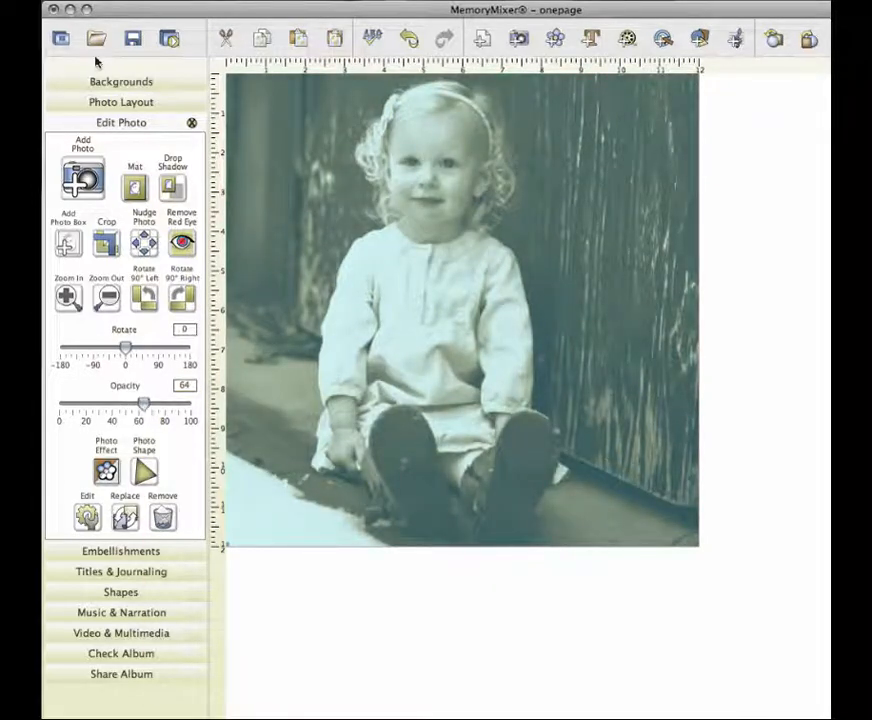
click(99, 83)
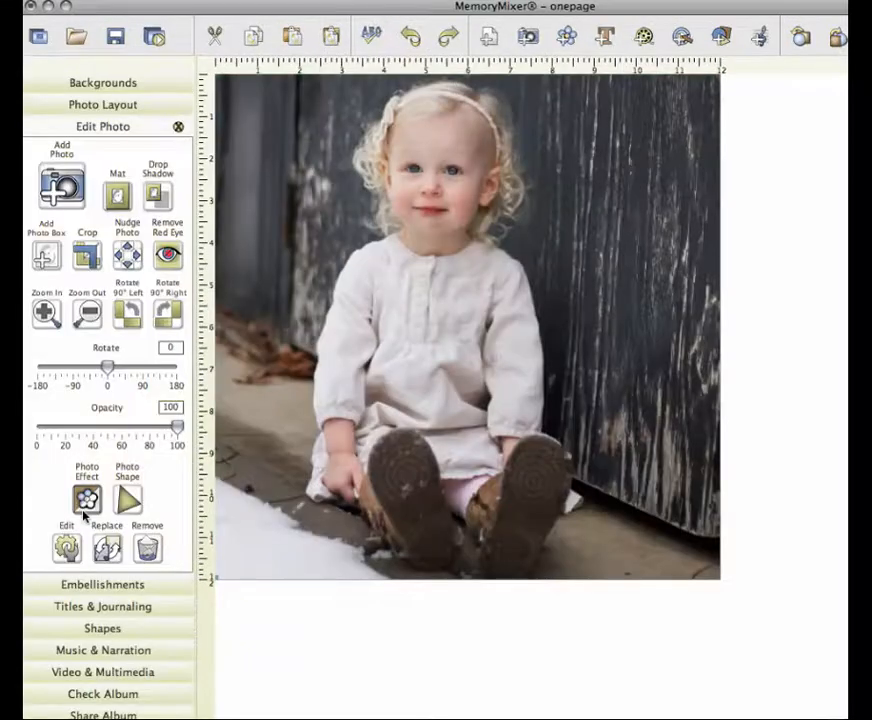
Step: Apply the Sketch effect to the full-colour photo
click(86, 498)
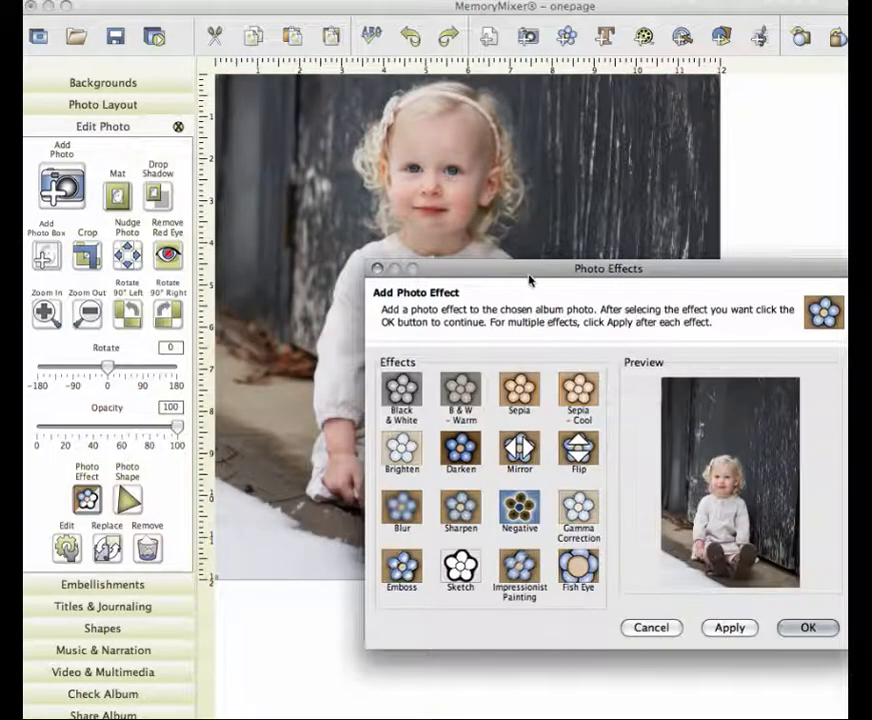
drag(529, 274, 447, 245)
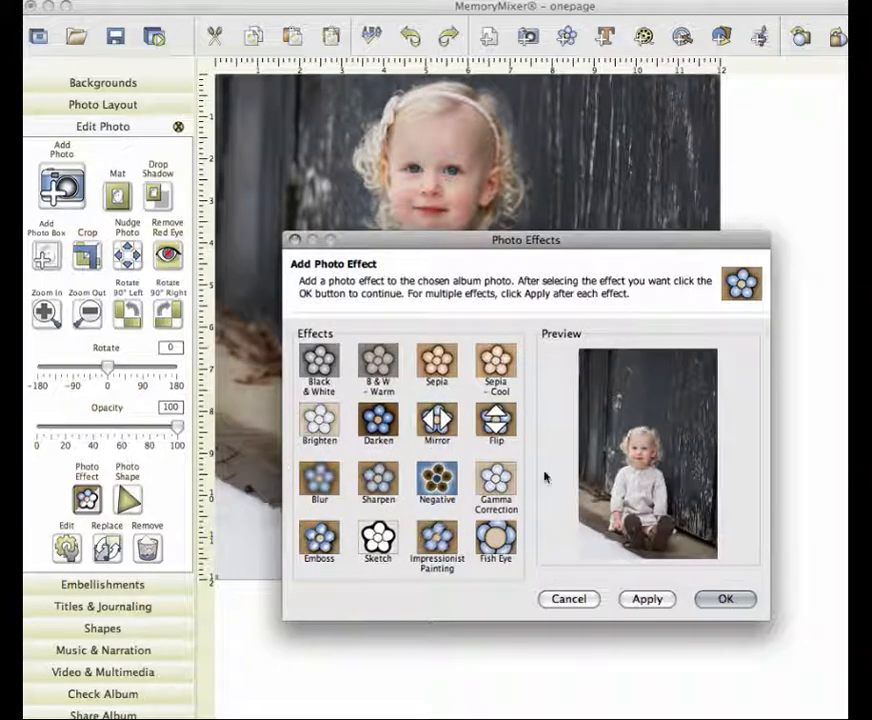
click(378, 540)
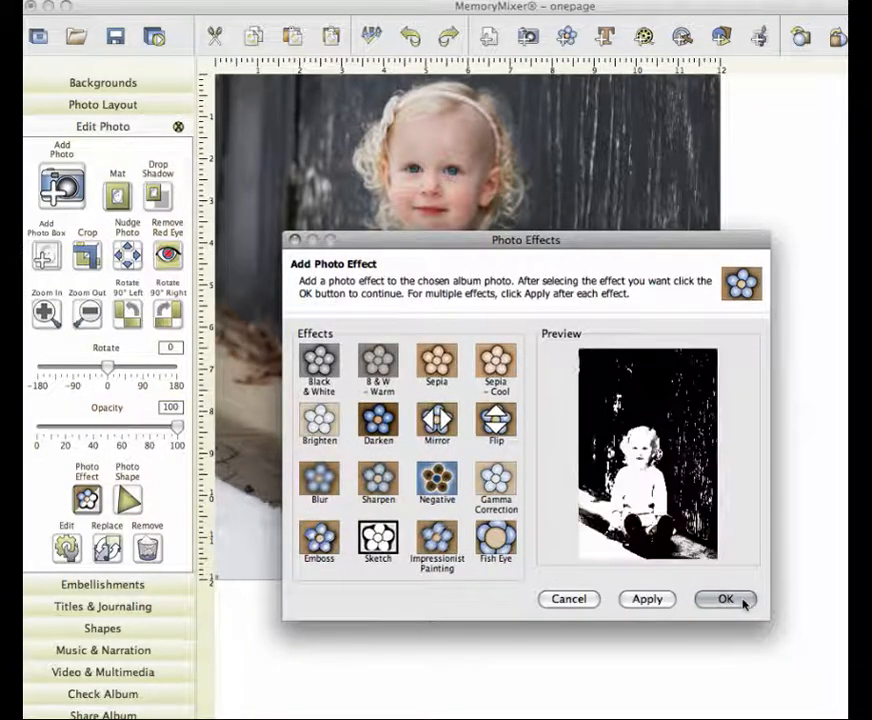
click(743, 602)
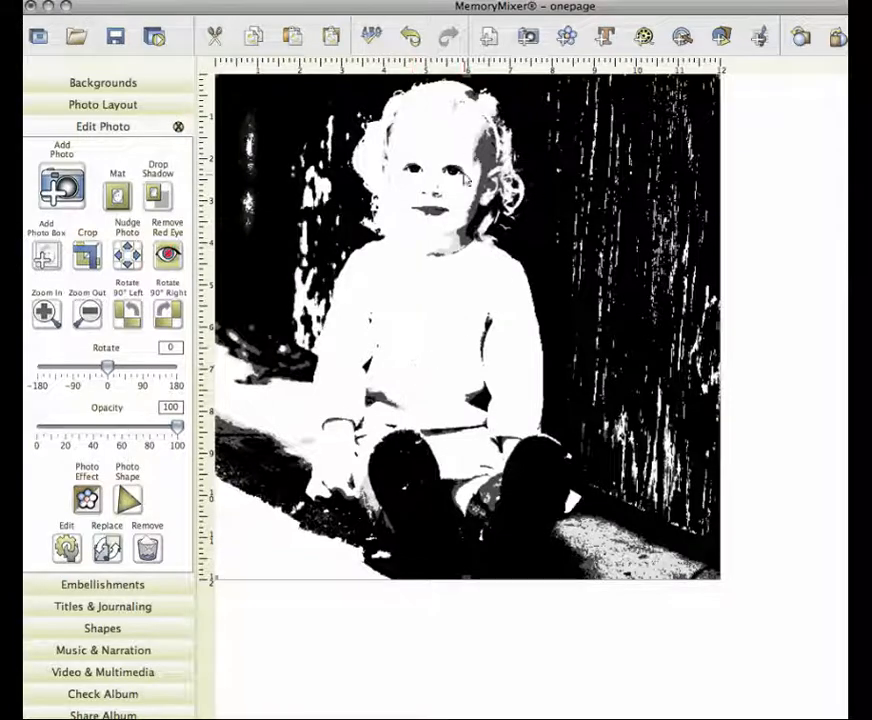
Step: Try a lower opacity on the sketched photo and return it to 100
click(121, 428)
drag(121, 428, 178, 430)
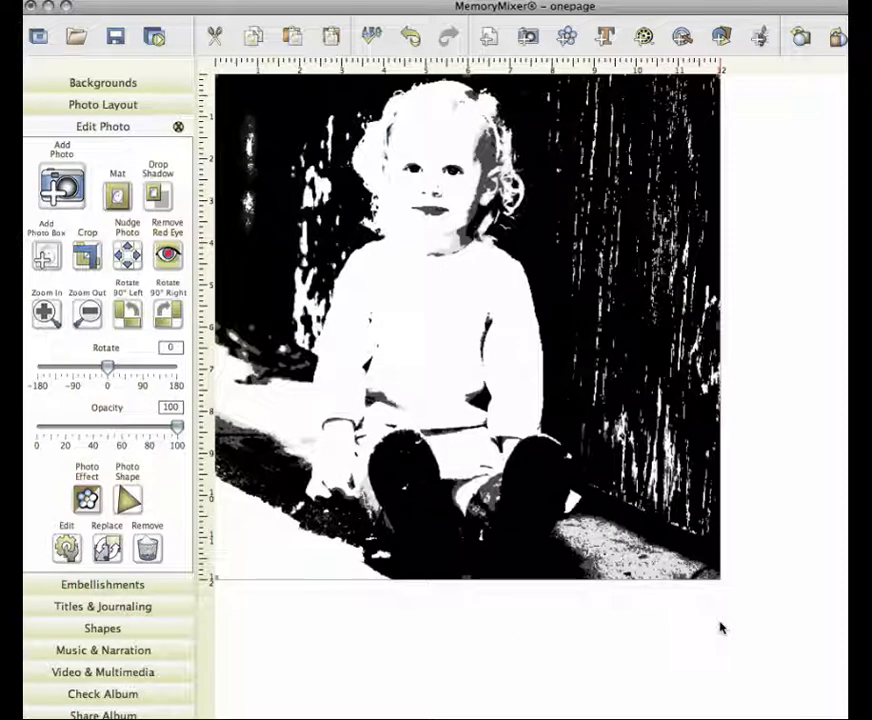
Step: Open the photo effects for the sketched photo and move the dialog clear of the face
click(87, 498)
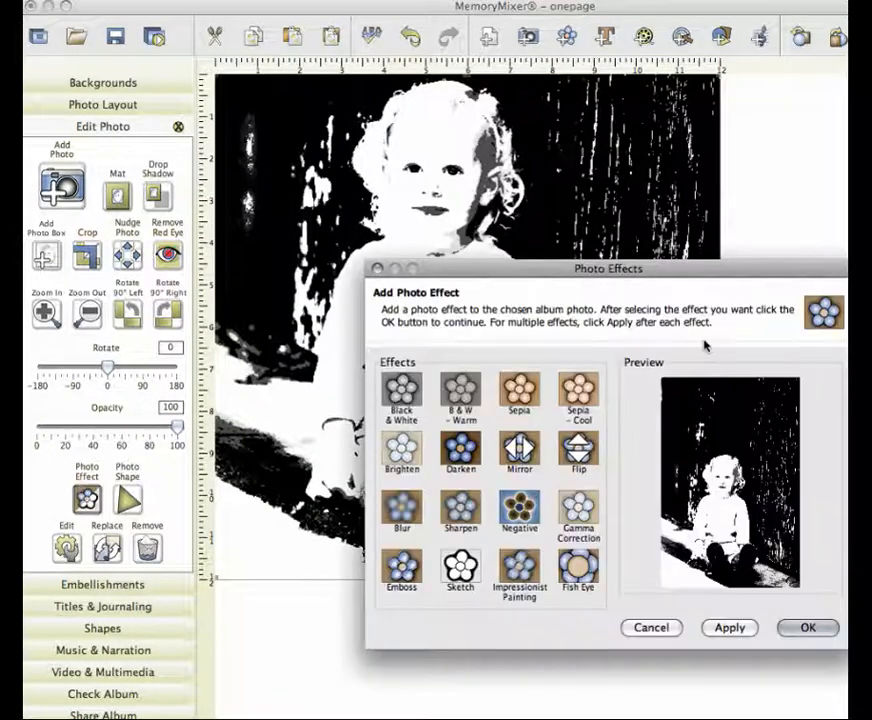
drag(639, 271, 549, 238)
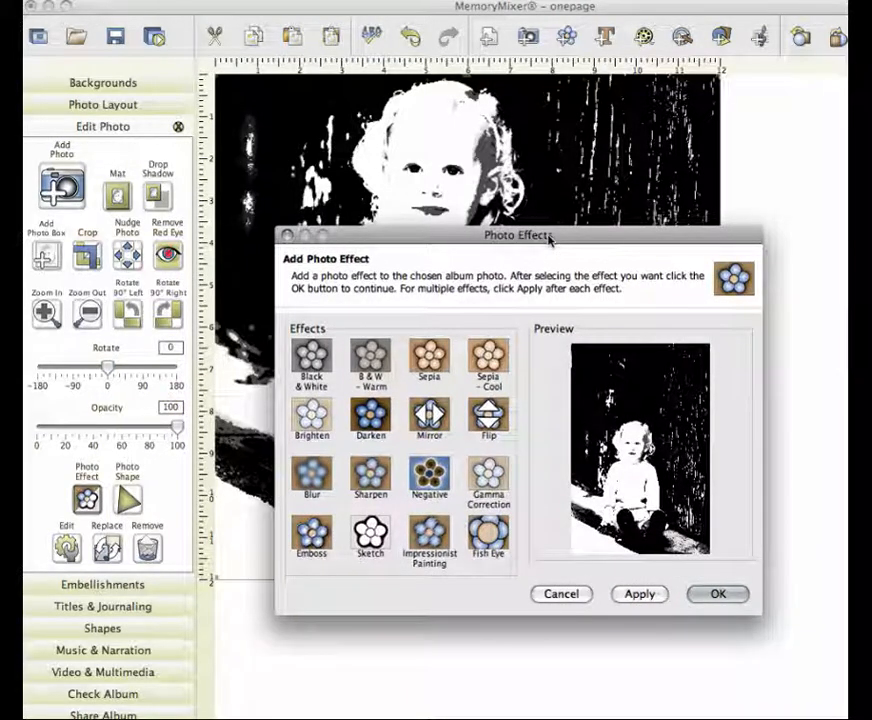